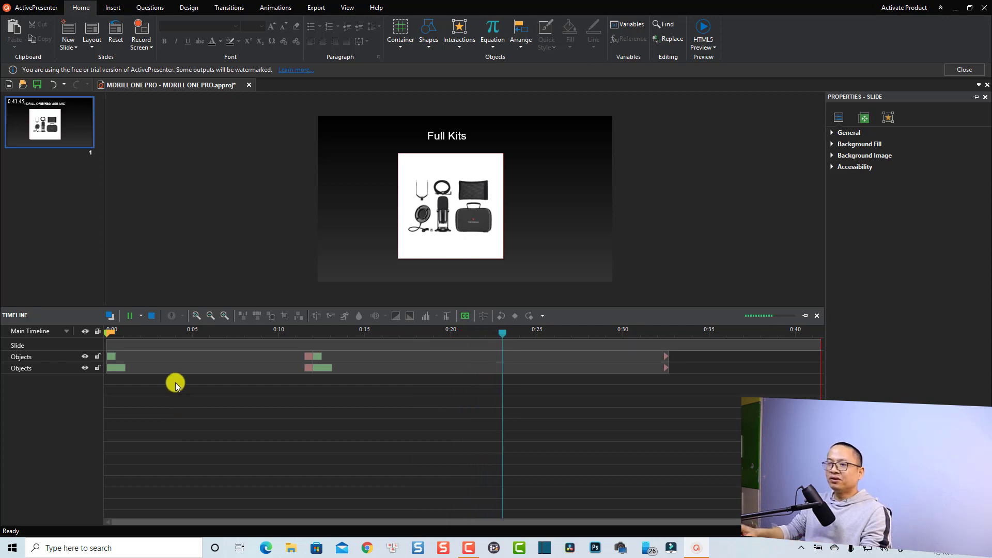
- Stop the running preview, then play the recorded narration from the start of the timeline and pause it partway
{"action": "left_click", "coordinate": [153, 317]}
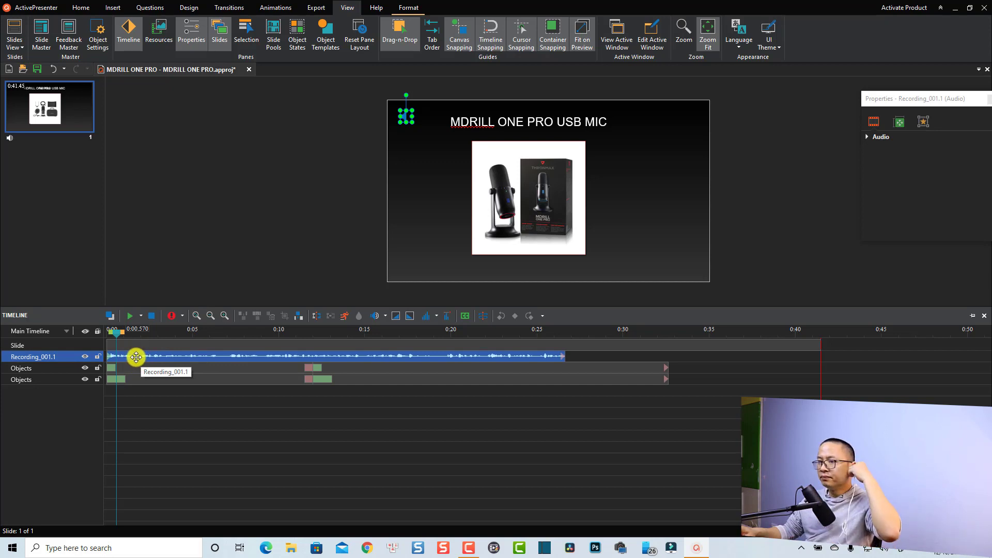
{"action": "left_click_drag", "start_coordinate": [116, 332], "coordinate": [106, 332]}
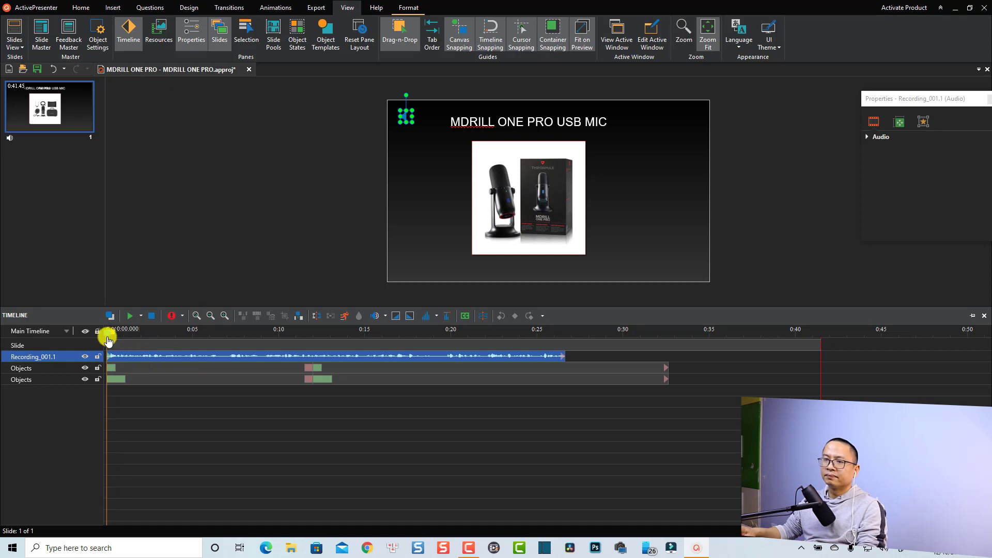
{"action": "left_click", "coordinate": [155, 428]}
{"action": "key", "text": "space"}
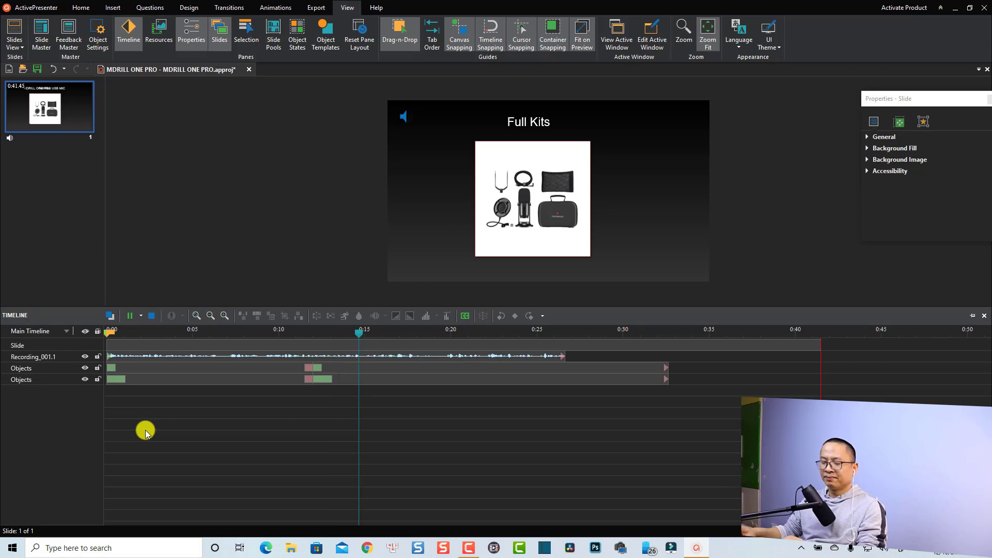
{"action": "key", "text": "space"}
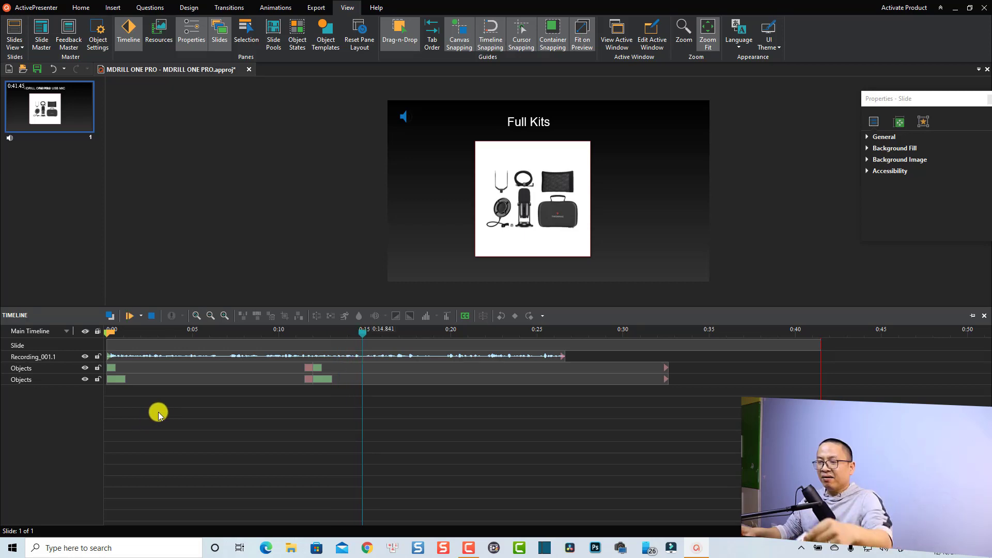
- Raise the volume of the recorded narration clip well above 100%
{"action": "left_click", "coordinate": [240, 356]}
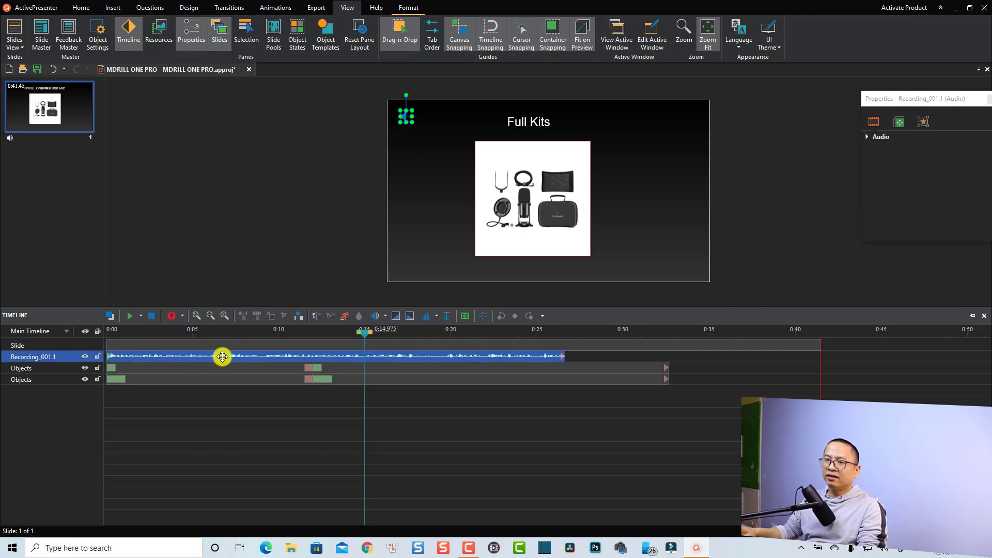
{"action": "left_click", "coordinate": [376, 319]}
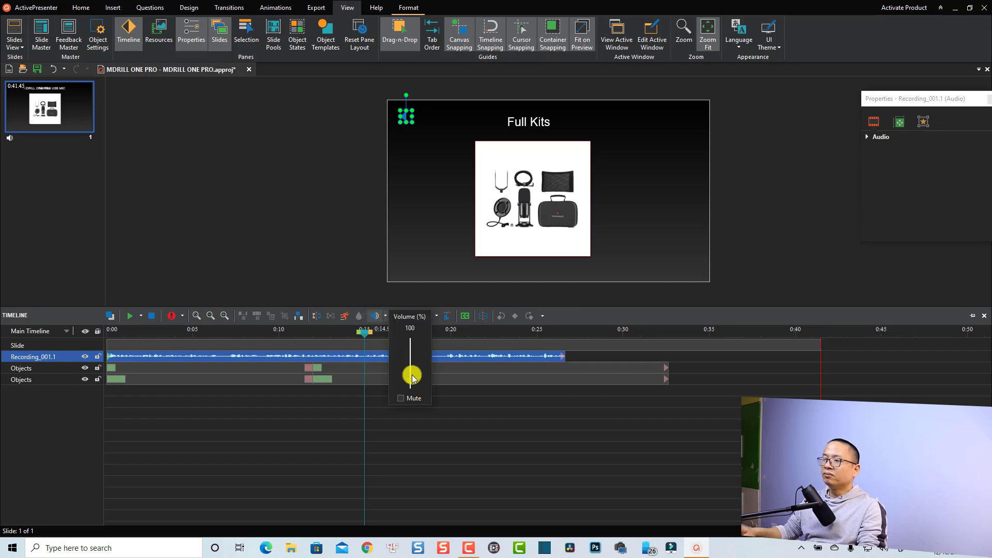
{"action": "left_click_drag", "start_coordinate": [407, 368], "coordinate": [412, 369]}
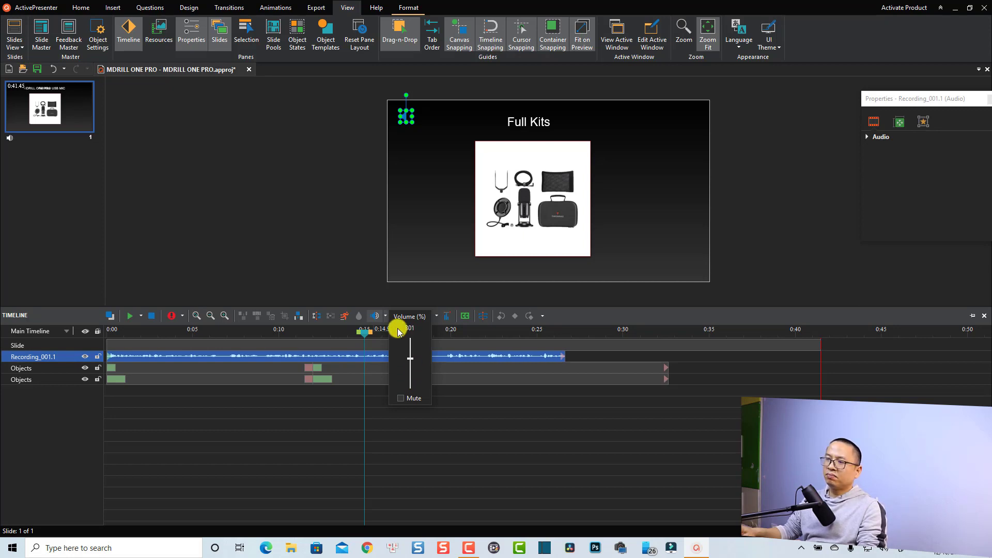
{"action": "left_click", "coordinate": [467, 408]}
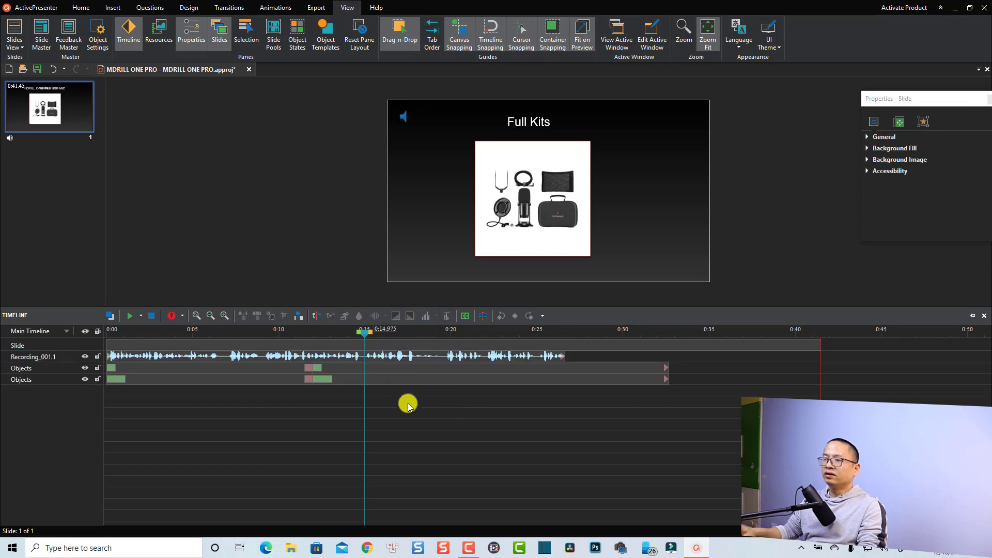
- Play back the narration clip to check its new volume
{"action": "left_click", "coordinate": [206, 357]}
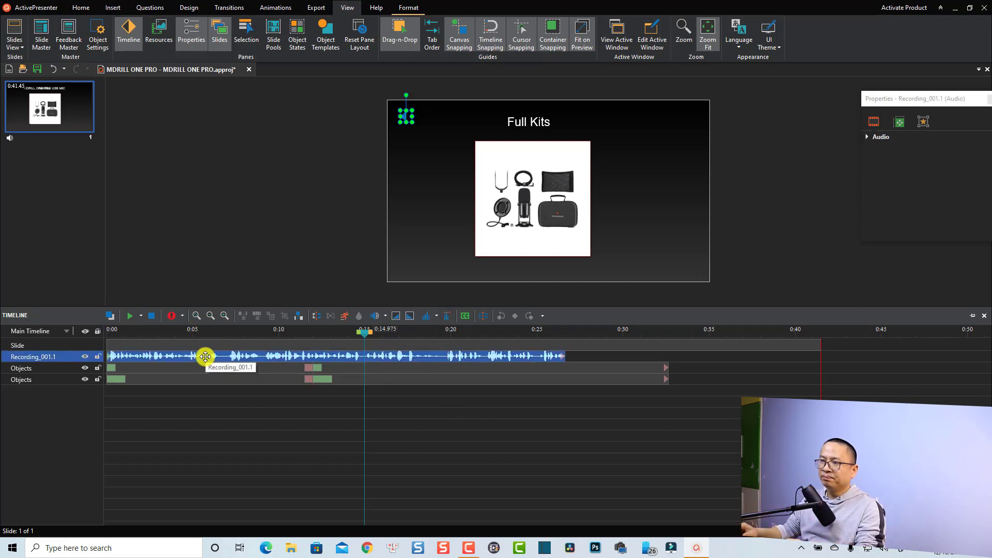
{"action": "key", "text": "space"}
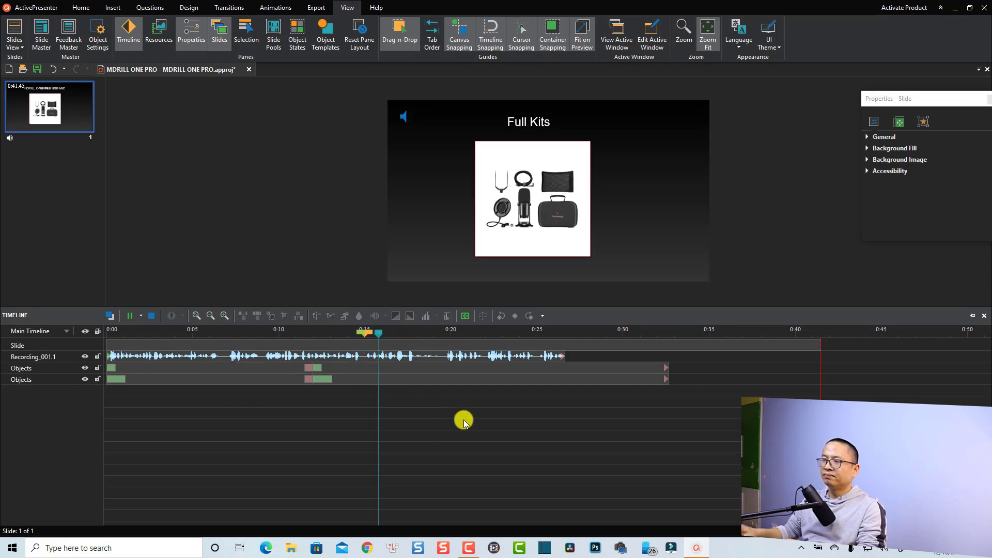
{"action": "key", "text": "space"}
{"action": "key", "text": "space"}
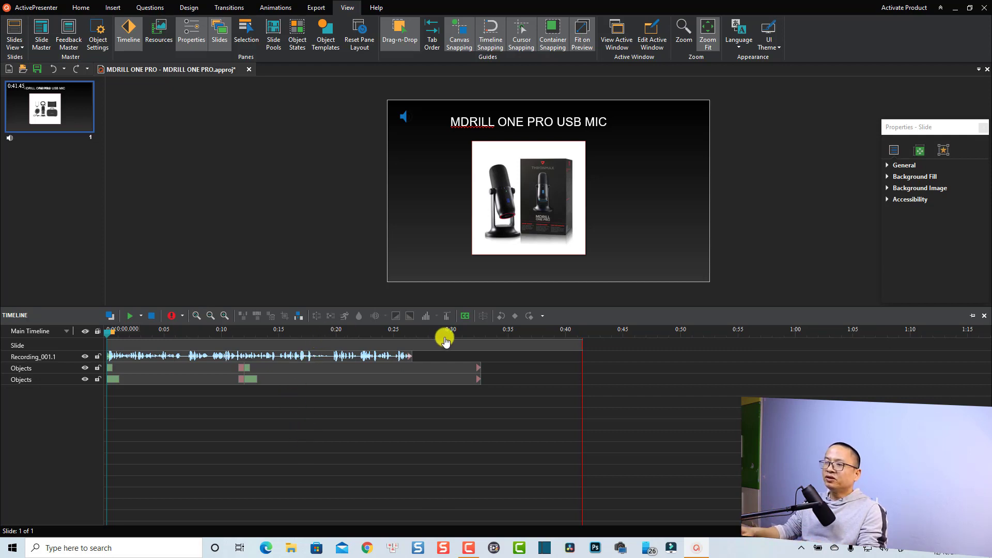
- Create a new empty audio object at about 0:28, just after the recorded narration ends
{"action": "left_click", "coordinate": [427, 334]}
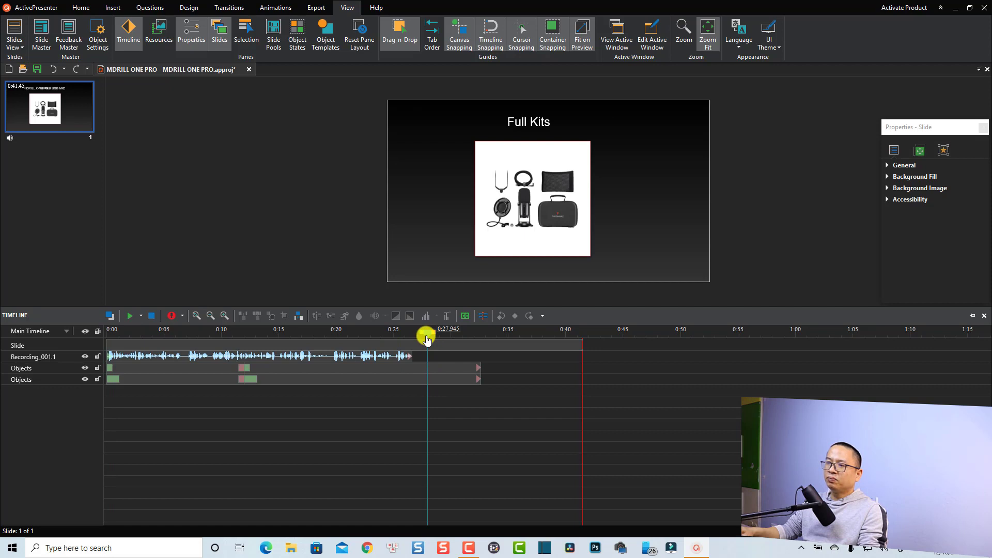
{"action": "left_click", "coordinate": [436, 367]}
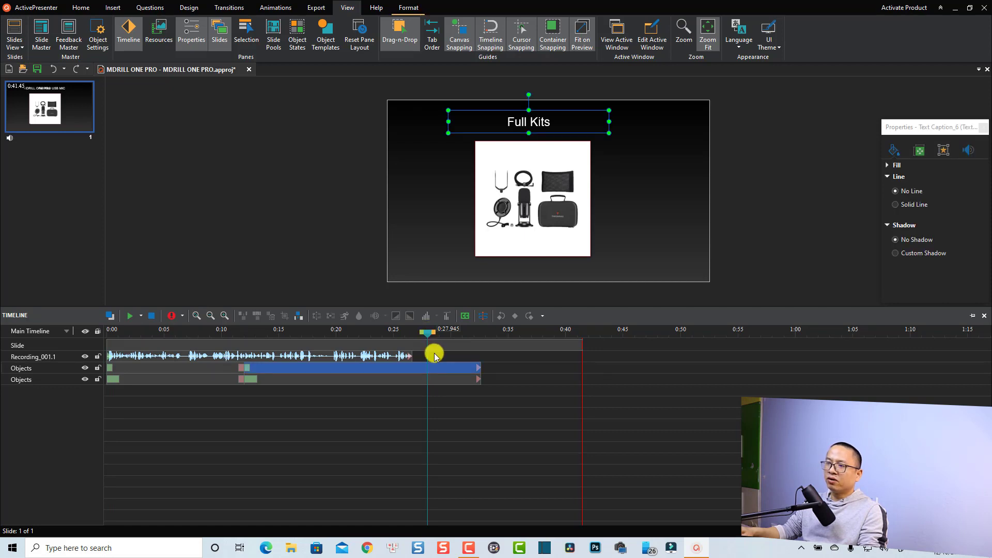
{"action": "left_click", "coordinate": [434, 355]}
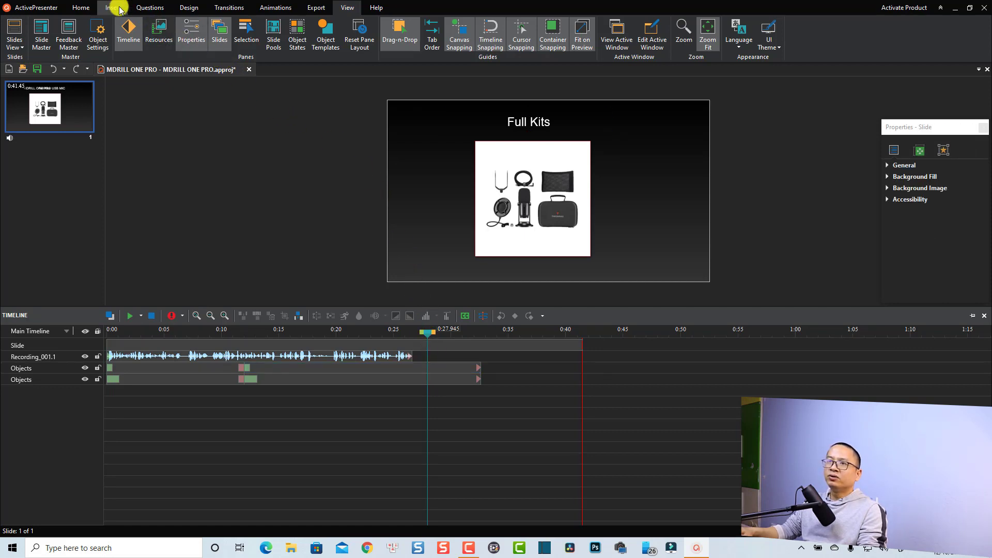
{"action": "left_click", "coordinate": [114, 9]}
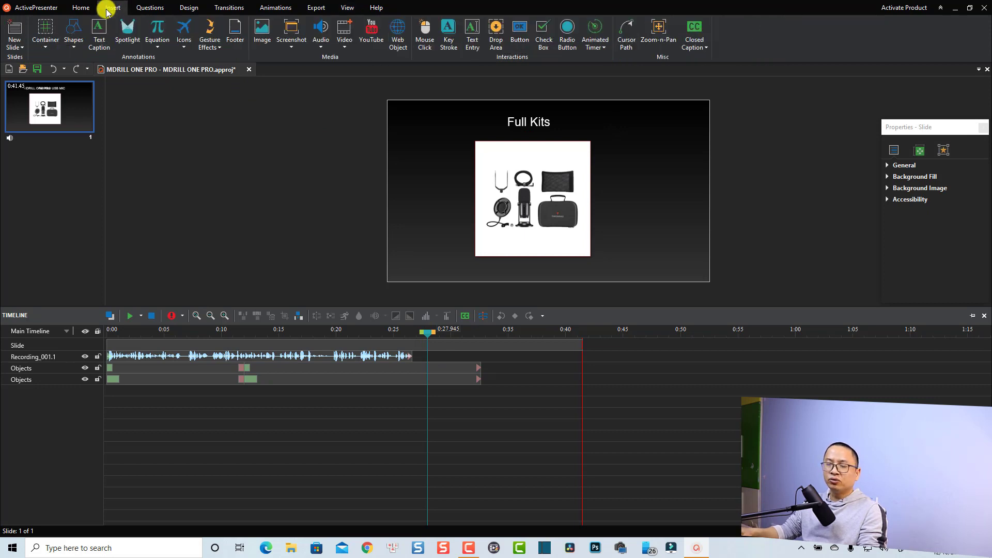
{"action": "left_click", "coordinate": [321, 49]}
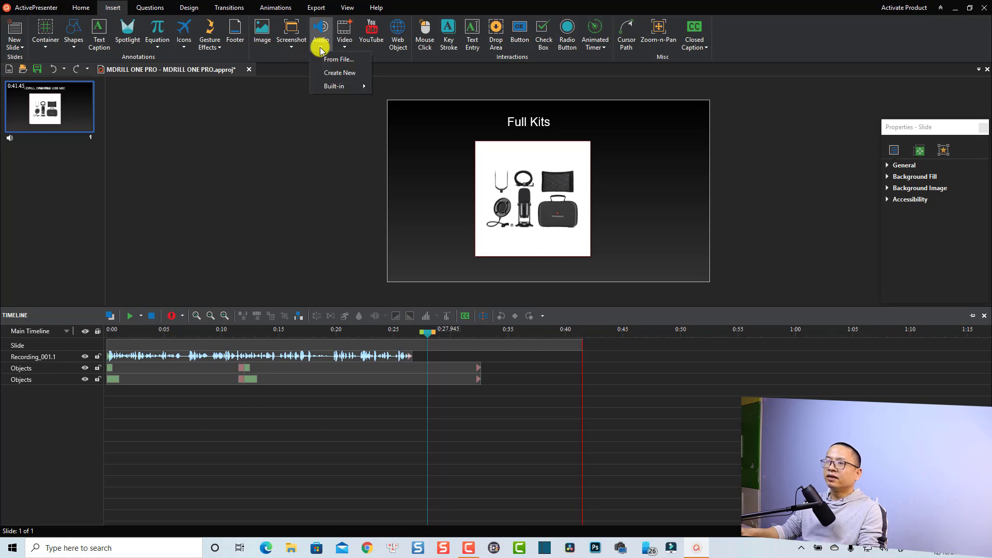
{"action": "left_click", "coordinate": [337, 73]}
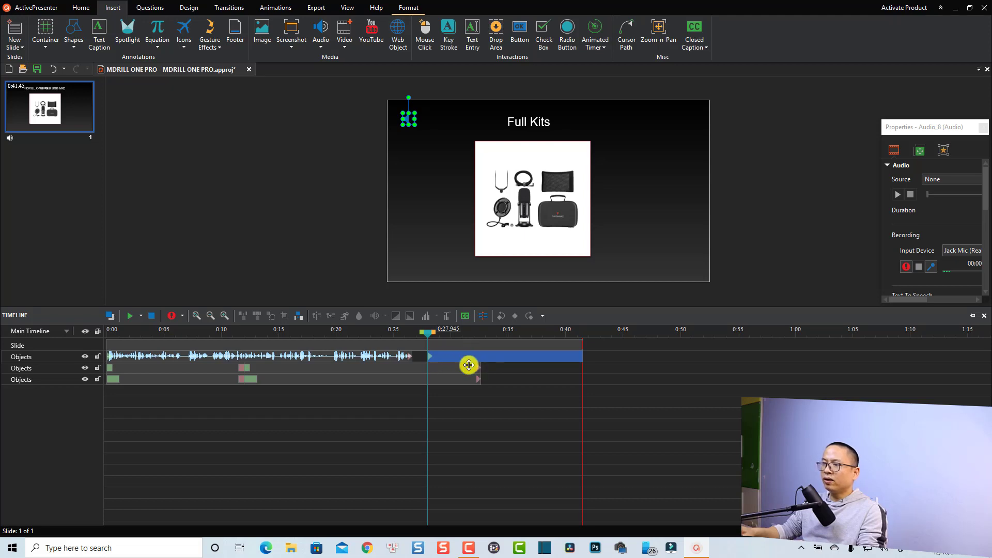
- Extend the slide's duration to 59.72 seconds and enlarge the properties view of the new audio object
{"action": "left_click", "coordinate": [584, 347]}
{"action": "left_click_drag", "start_coordinate": [583, 346], "coordinate": [792, 344]}
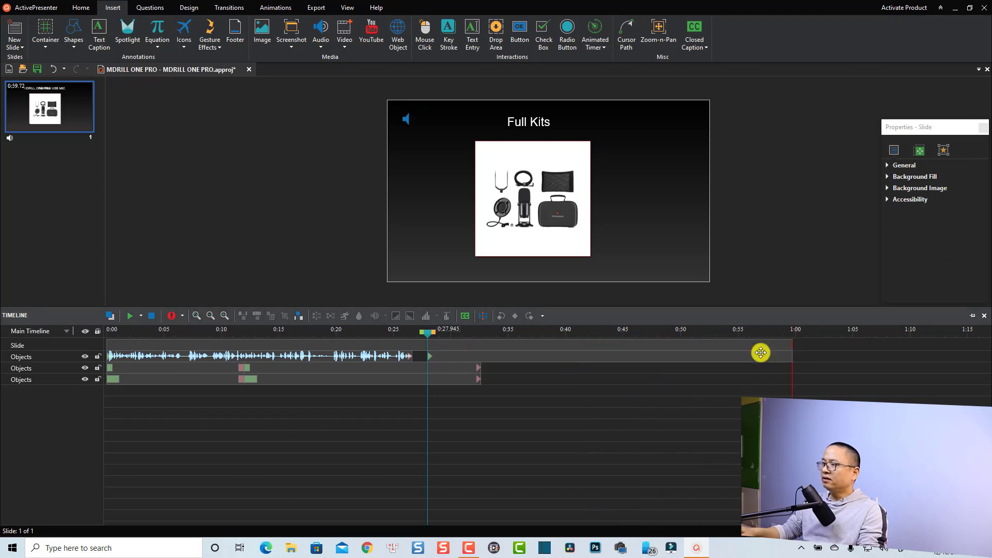
{"action": "left_click", "coordinate": [516, 356]}
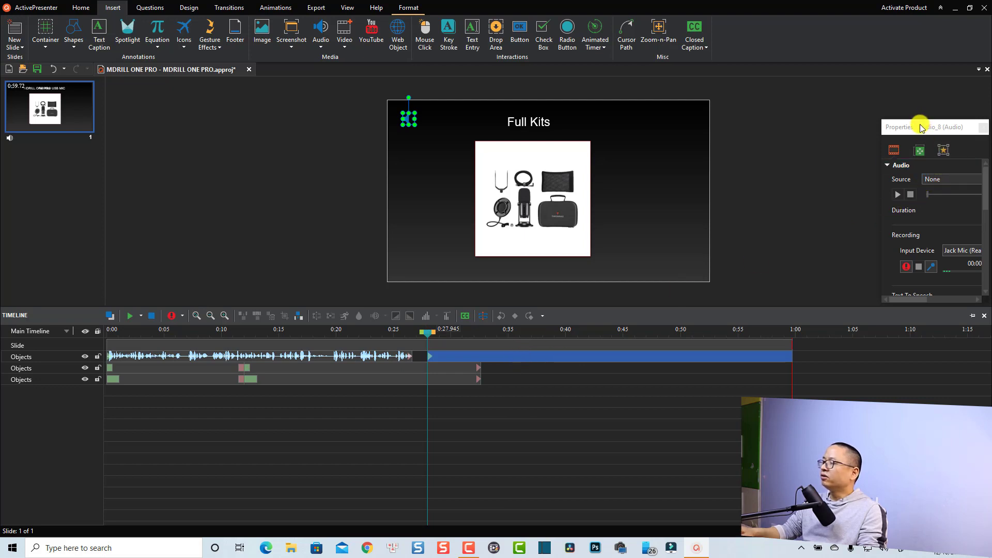
{"action": "left_click_drag", "start_coordinate": [920, 127], "coordinate": [887, 121]}
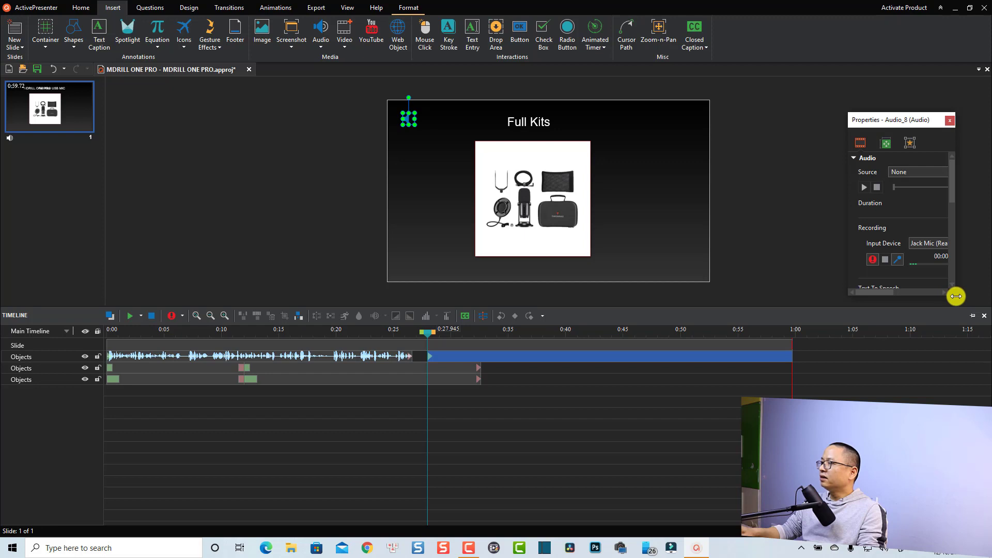
{"action": "left_click_drag", "start_coordinate": [956, 296], "coordinate": [991, 414]}
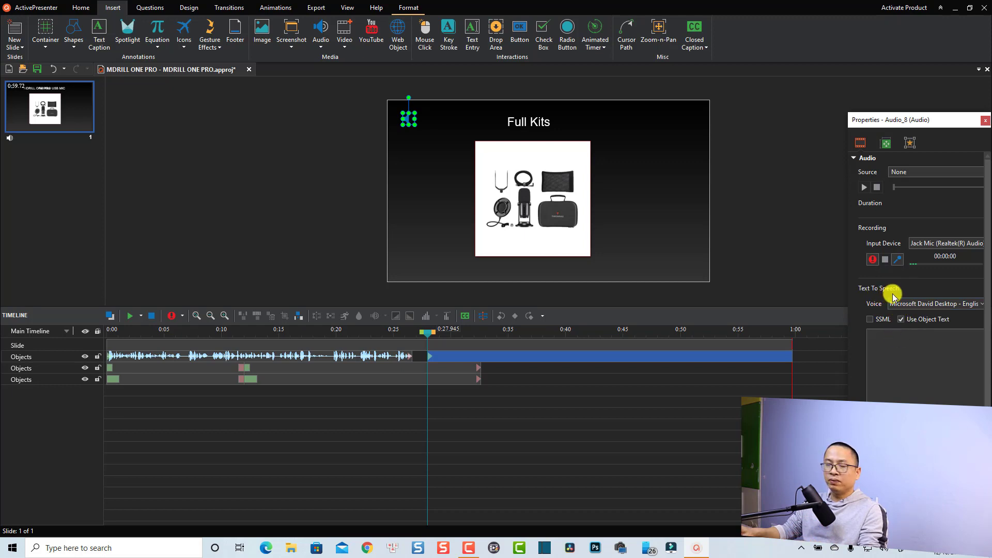
- Generate text-to-speech audio with the Microsoft David Desktop voice from a short self-introduction ending in "How are you?"
{"action": "left_click", "coordinate": [977, 306]}
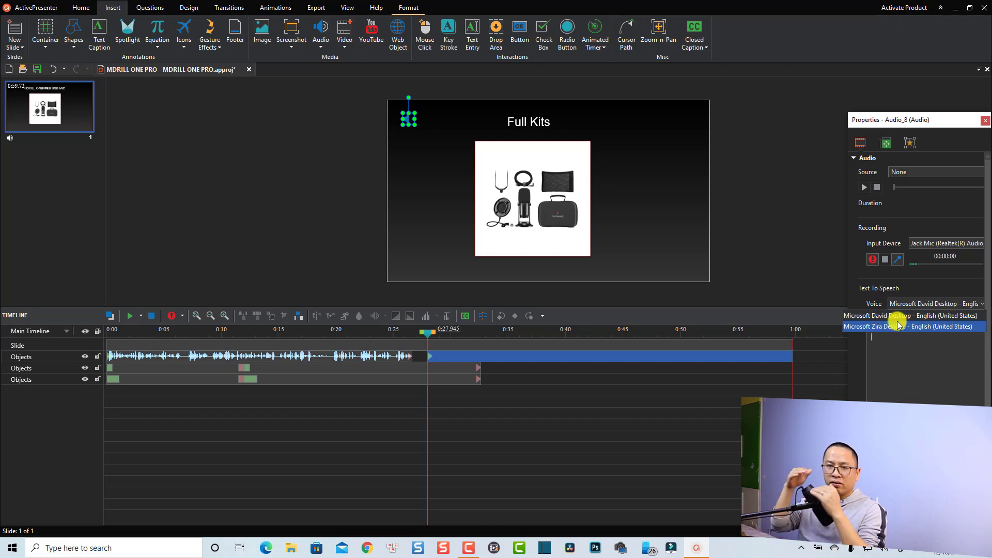
{"action": "left_click", "coordinate": [915, 376]}
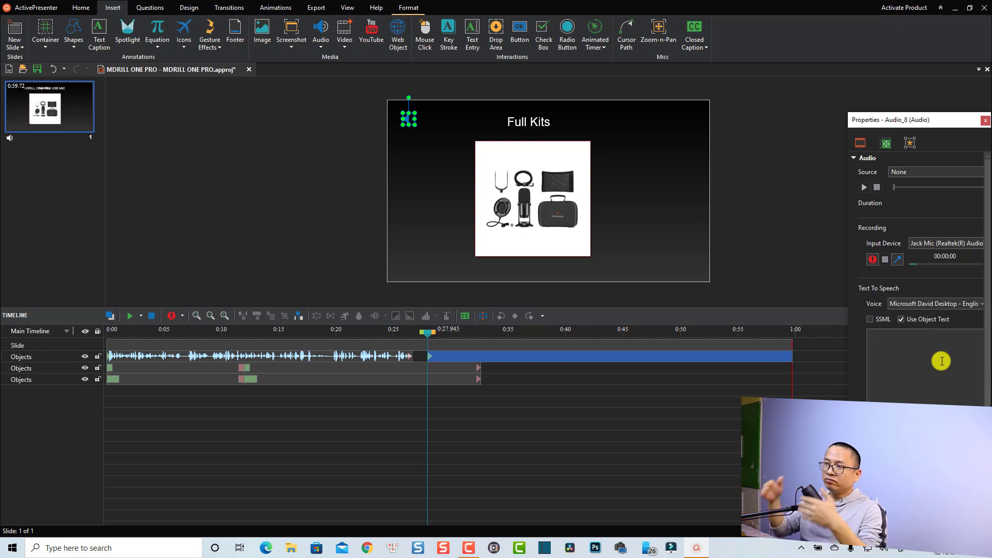
{"action": "left_click", "coordinate": [947, 304]}
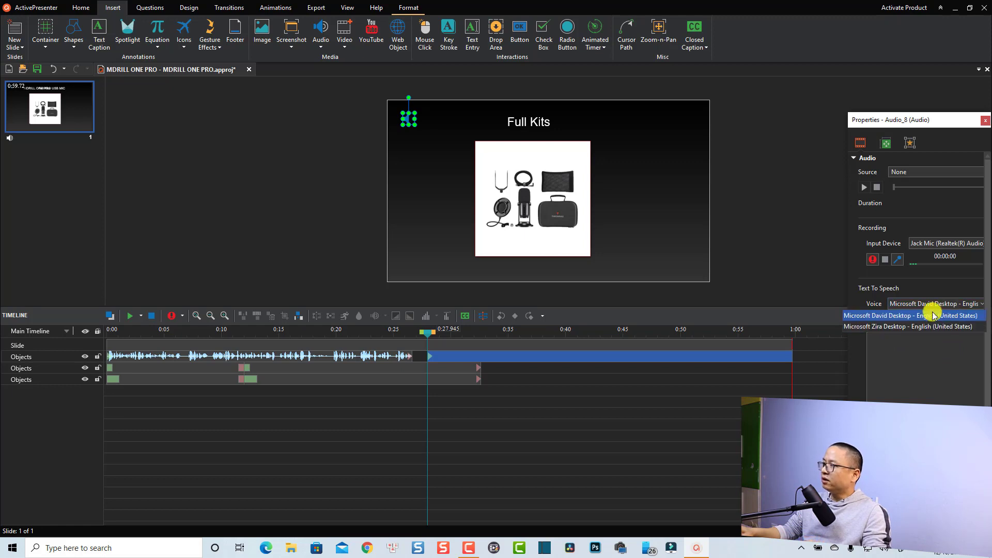
{"action": "left_click", "coordinate": [902, 316]}
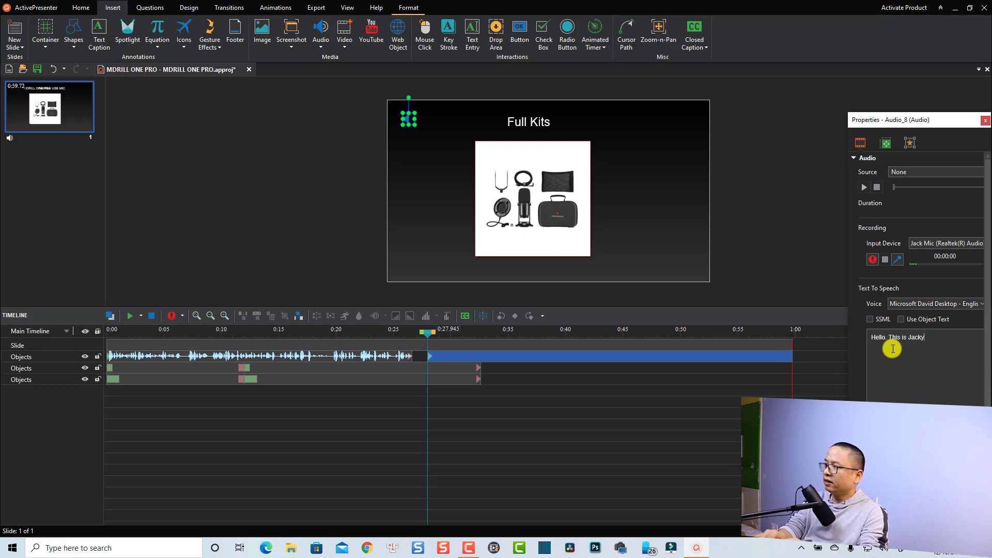
{"action": "type", "text": ". How"}
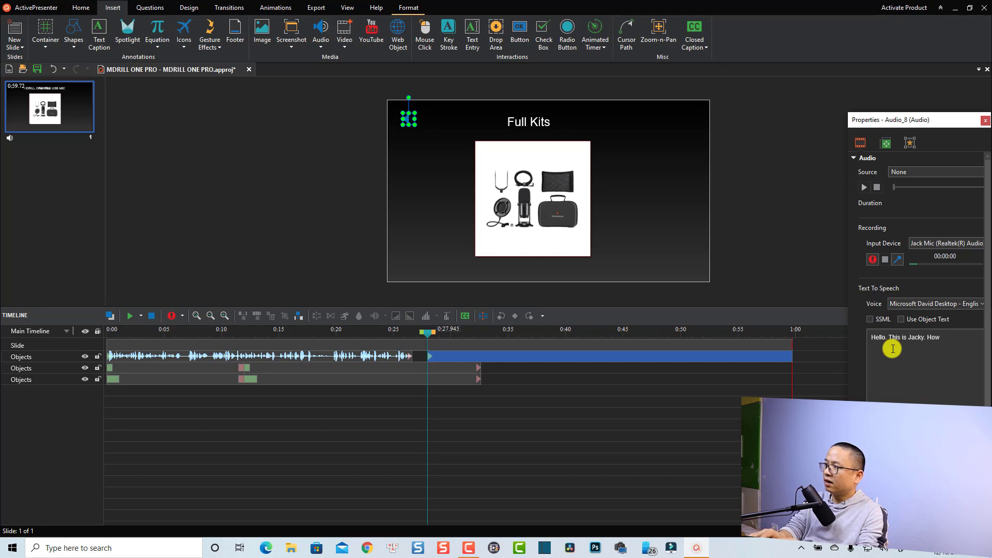
{"action": "type", "text": " are you?"}
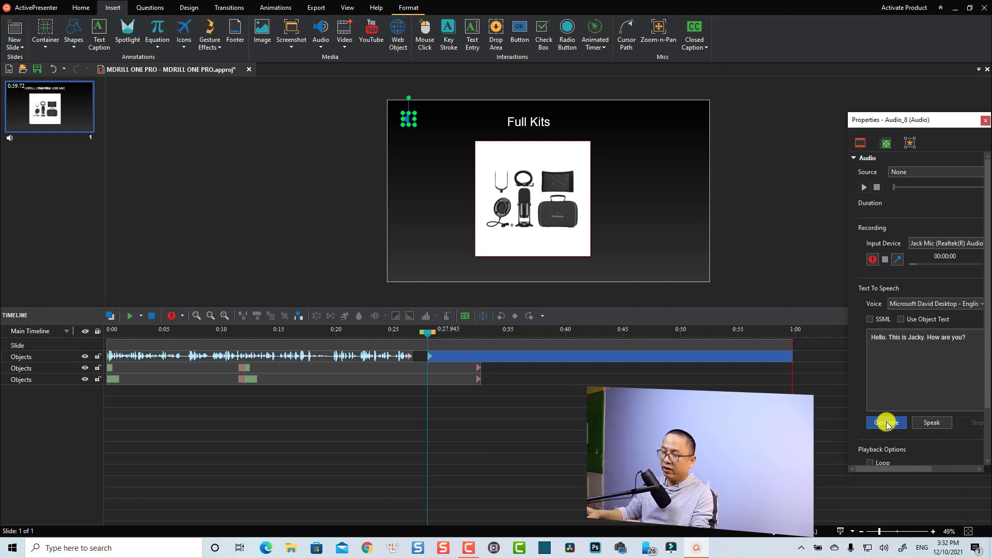
{"action": "left_click", "coordinate": [887, 424]}
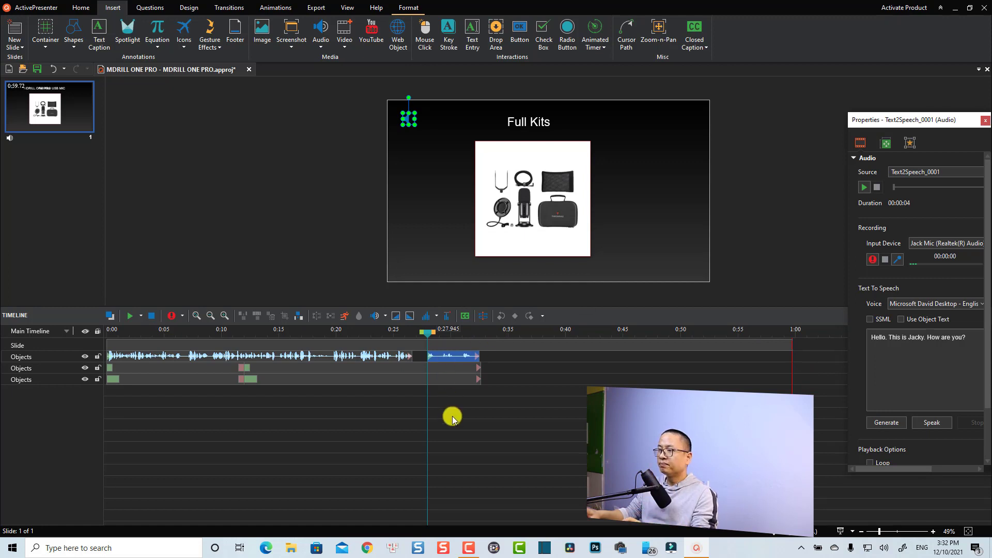
- Play the generated speech clip on the timeline from about 0:28 and pause after it ends
{"action": "left_click", "coordinate": [464, 428]}
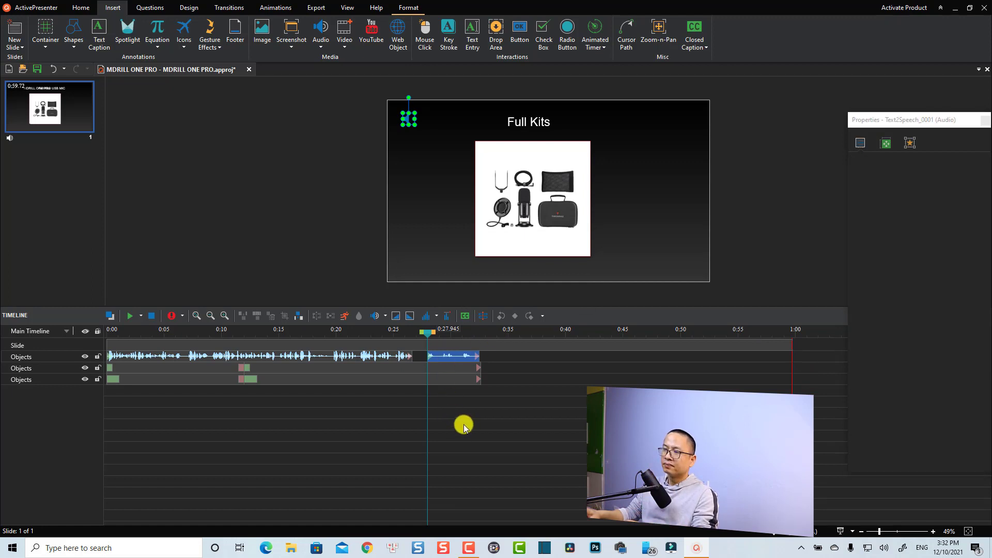
{"action": "key", "text": "space"}
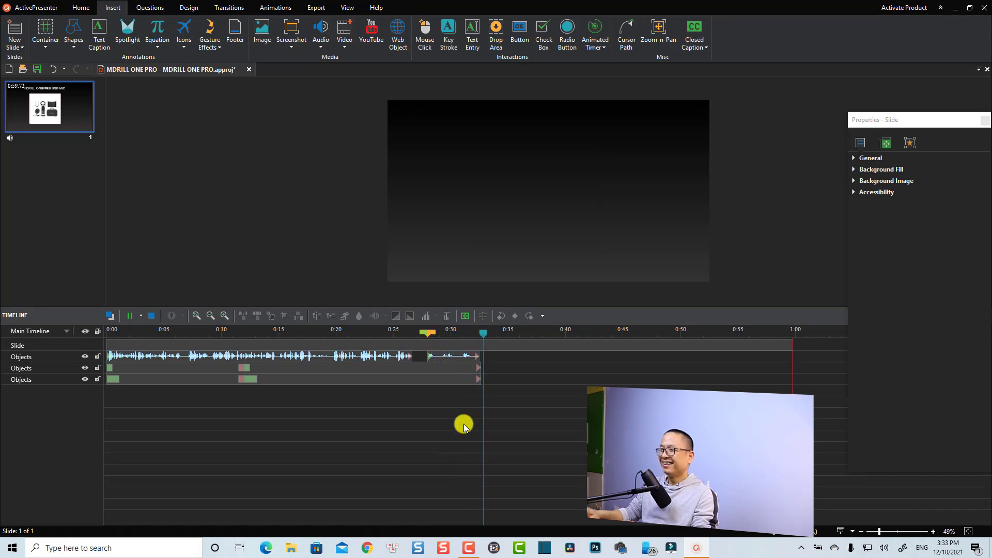
{"action": "key", "text": "space"}
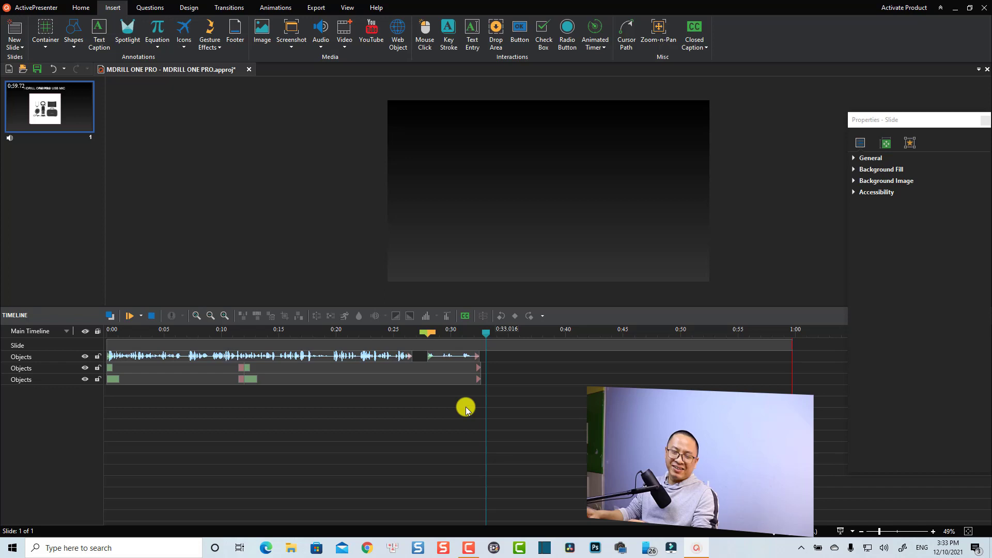
- Create another empty audio object at about 0:33 and bring its playback options into view
{"action": "left_click", "coordinate": [465, 367]}
{"action": "left_click", "coordinate": [323, 48]}
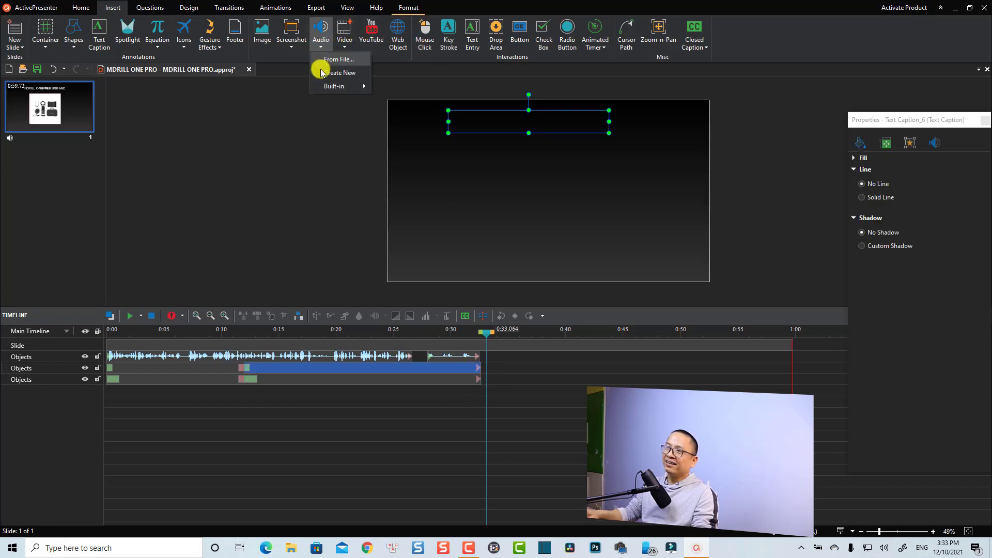
{"action": "left_click", "coordinate": [337, 71]}
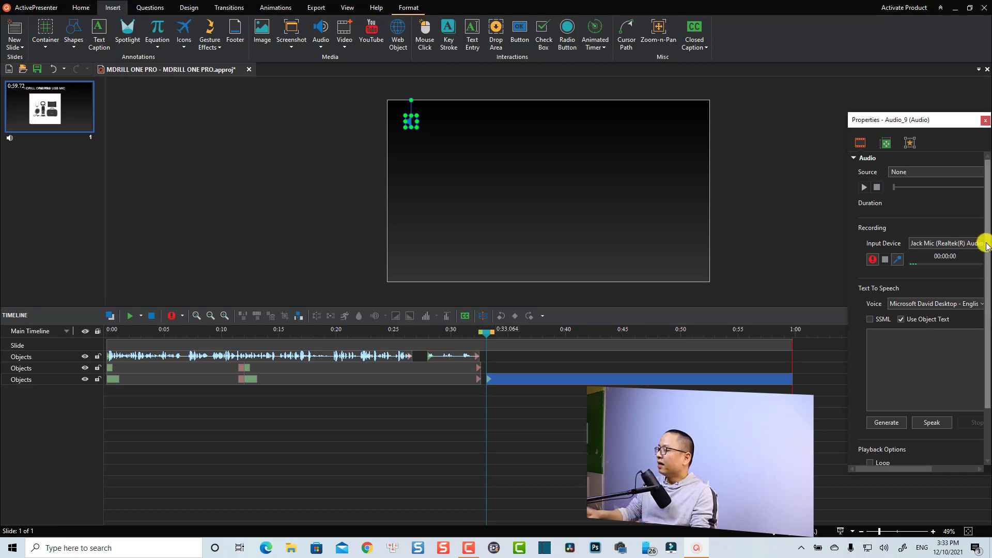
{"action": "left_click_drag", "start_coordinate": [930, 122], "coordinate": [887, 129]}
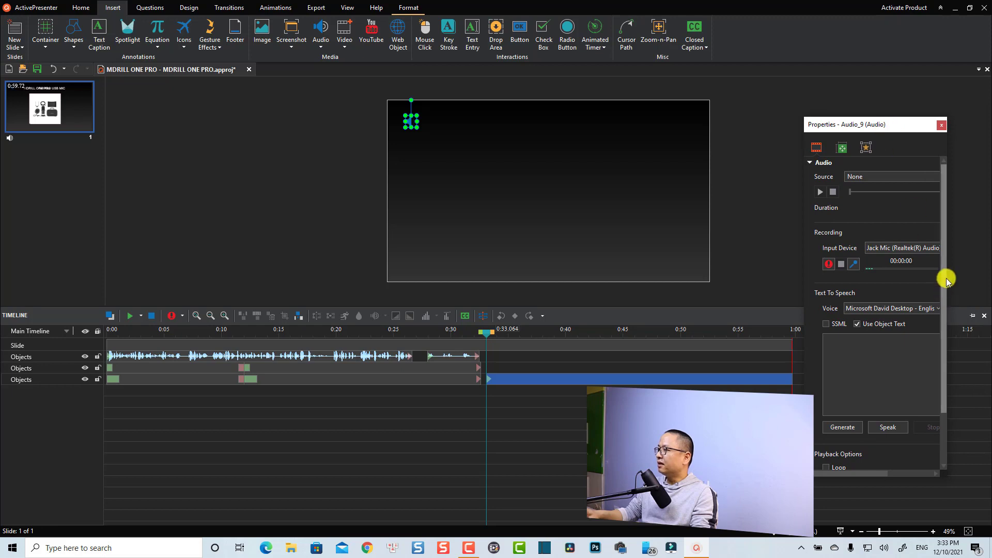
{"action": "left_click_drag", "start_coordinate": [944, 277], "coordinate": [946, 348]}
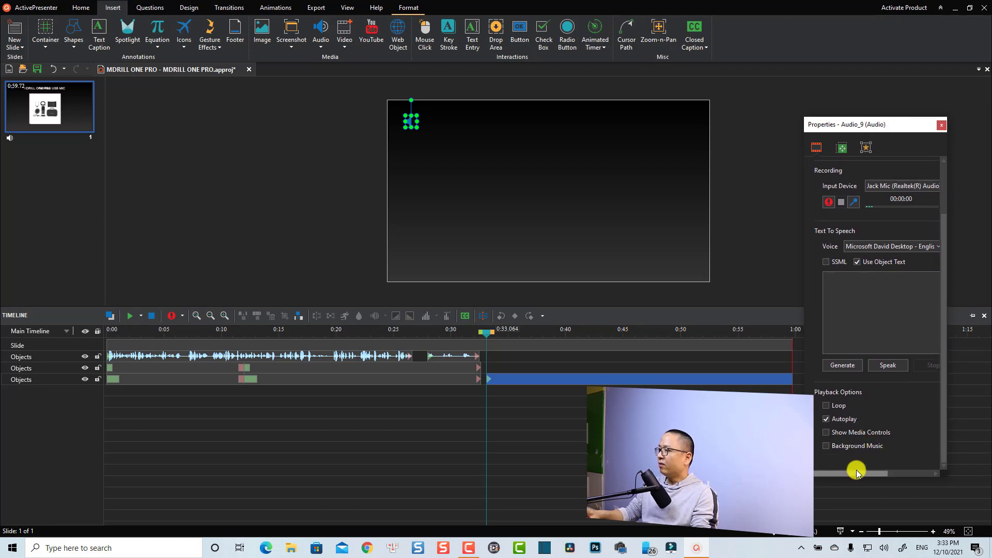
- Review the cloud voice options and the authentication settings for Amazon Polly, Google Cloud and Microsoft Azure, then return to the slide with nothing selected
{"action": "left_click_drag", "start_coordinate": [856, 473], "coordinate": [915, 470]}
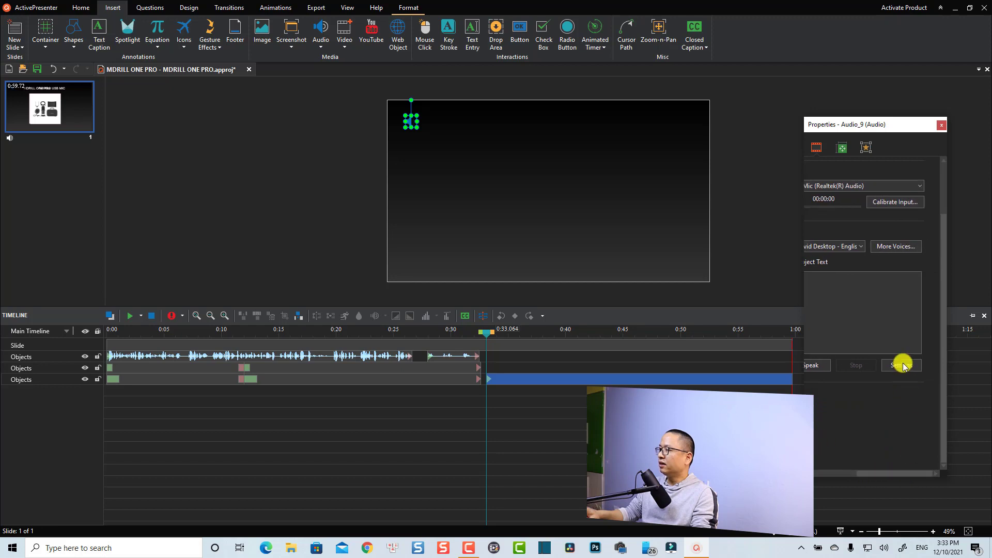
{"action": "left_click", "coordinate": [890, 248]}
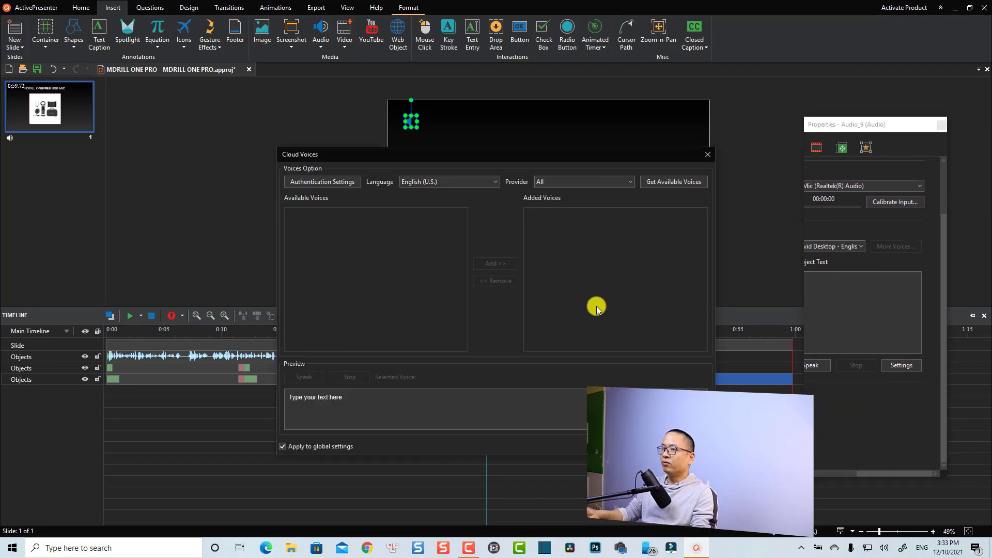
{"action": "left_click", "coordinate": [312, 185]}
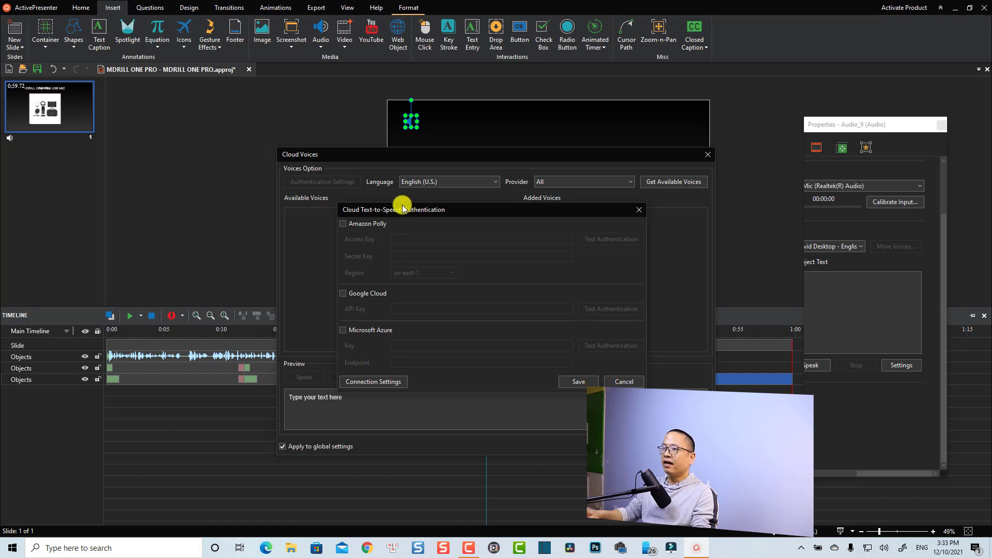
{"action": "left_click_drag", "start_coordinate": [432, 214], "coordinate": [389, 149]}
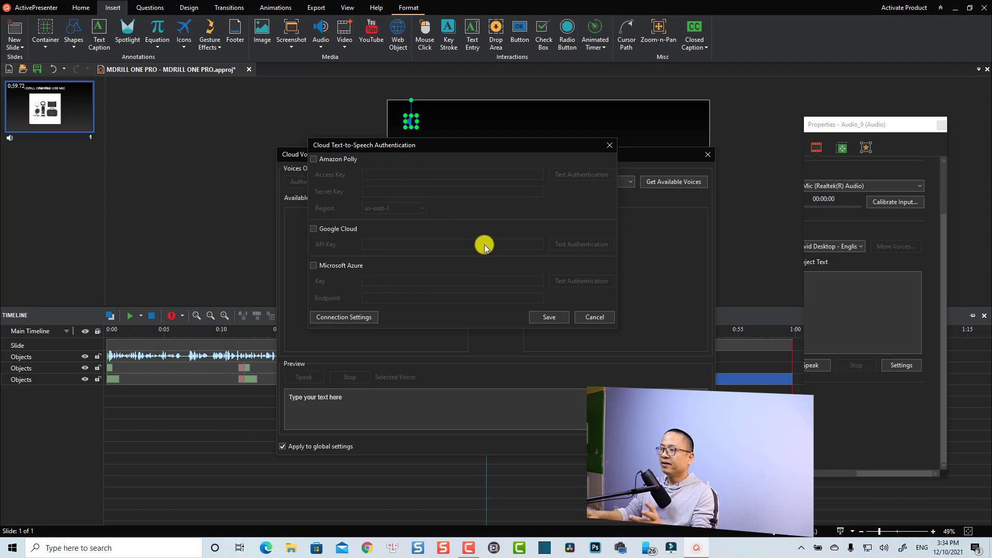
{"action": "left_click", "coordinate": [548, 317]}
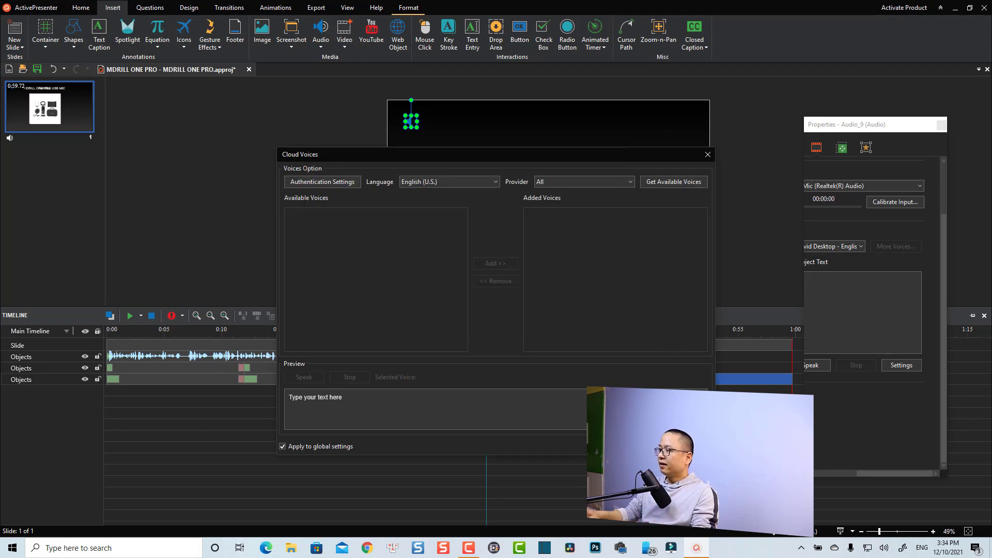
{"action": "left_click", "coordinate": [689, 446]}
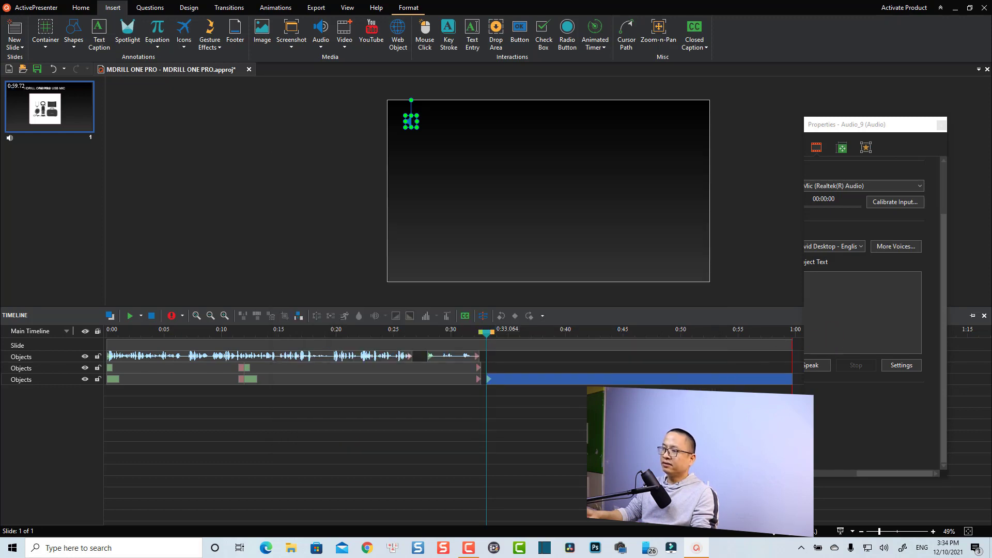
{"action": "left_click", "coordinate": [687, 413]}
{"action": "left_click", "coordinate": [506, 412]}
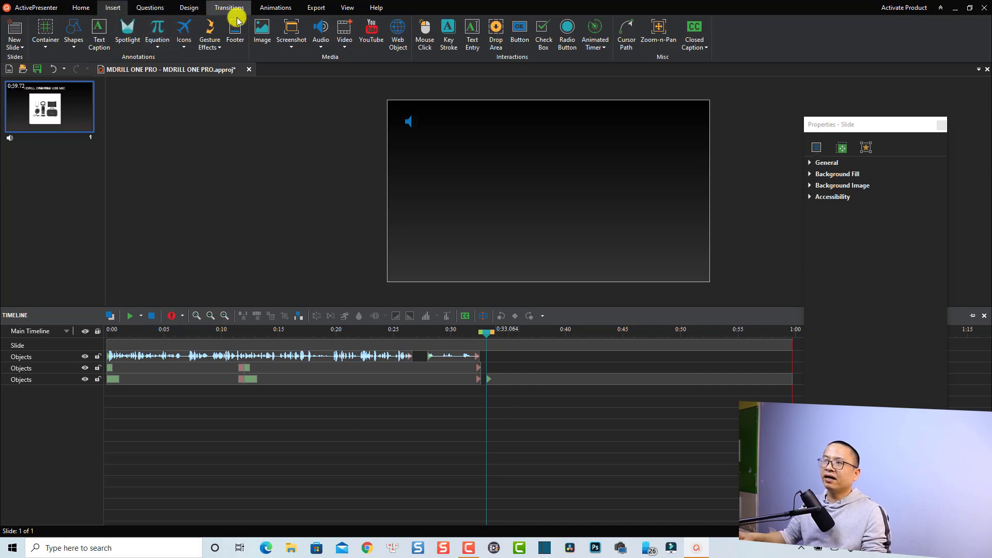
{"action": "left_click", "coordinate": [319, 46]}
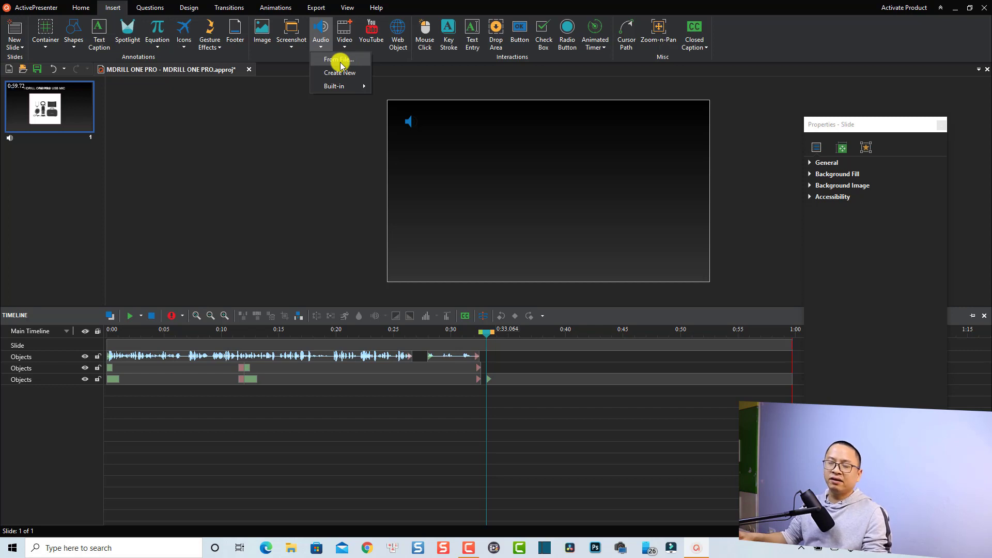
{"action": "left_click", "coordinate": [340, 61]}
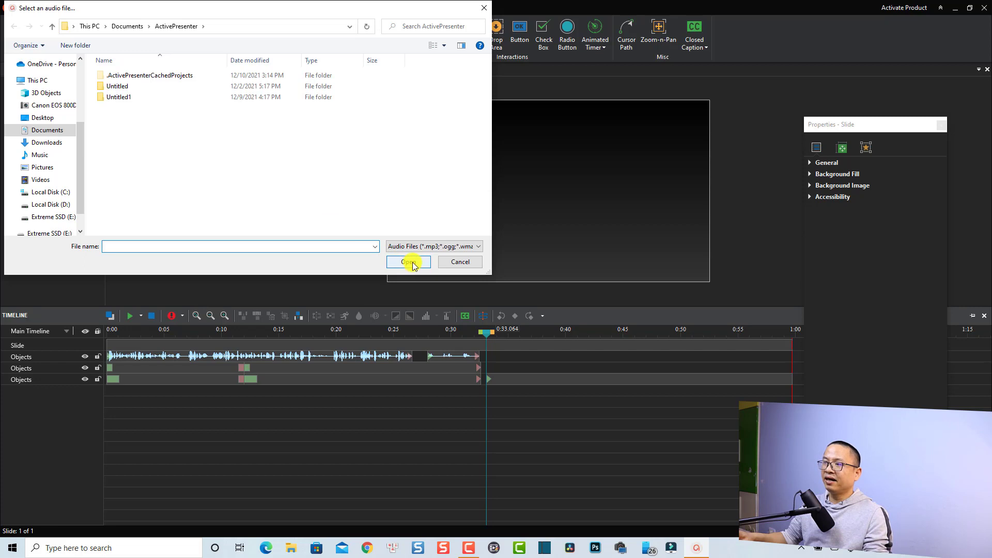
{"action": "left_click", "coordinate": [452, 263]}
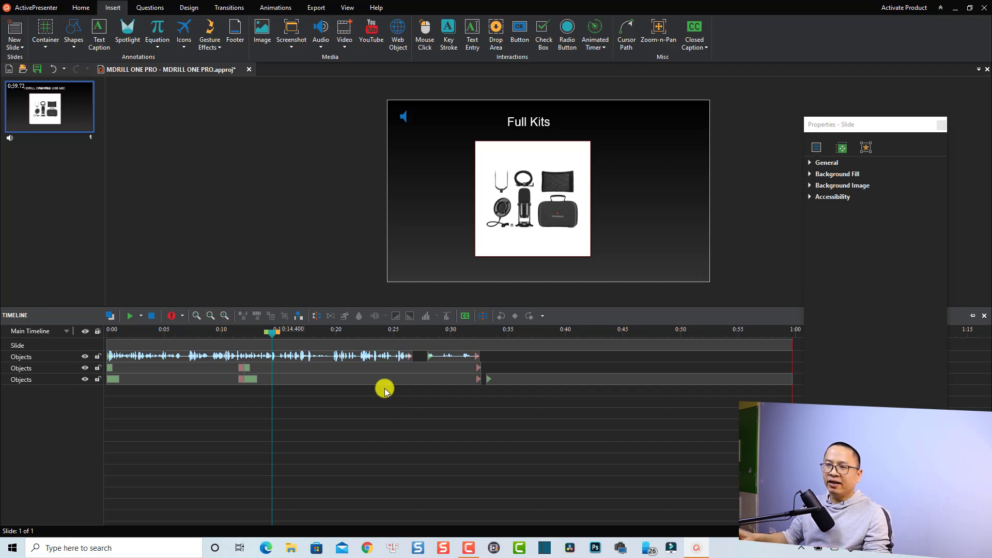
- Export both audio clips on the first object track to the Desktop as an MP3 named with the speaker's name followed by "Voice"
{"action": "left_click", "coordinate": [288, 359]}
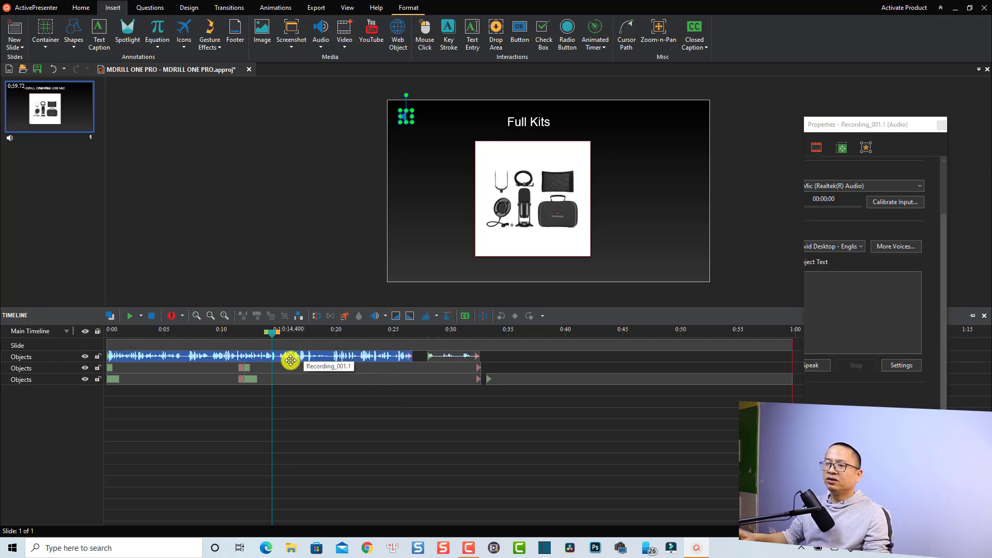
{"action": "left_click", "coordinate": [439, 356], "text": "ctrl"}
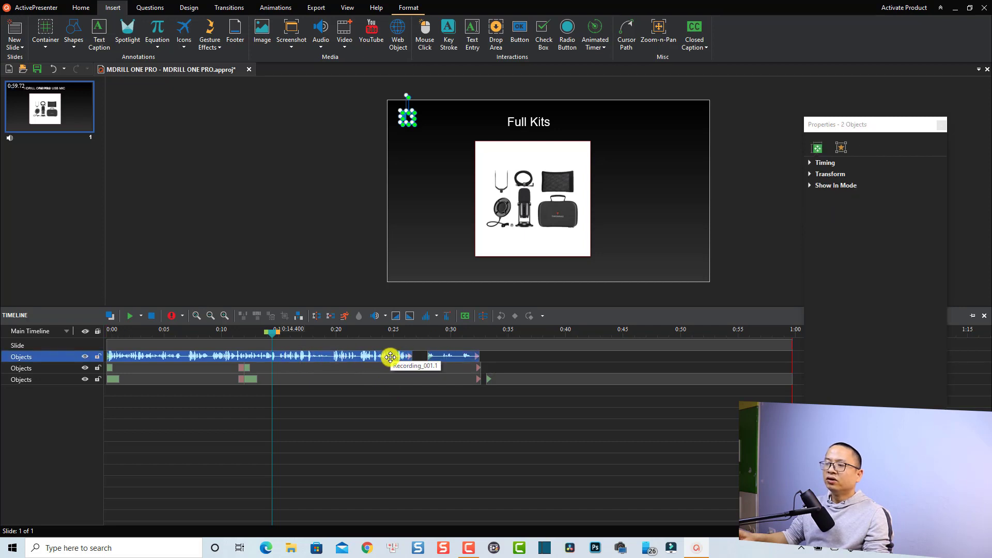
{"action": "right_click", "coordinate": [358, 357]}
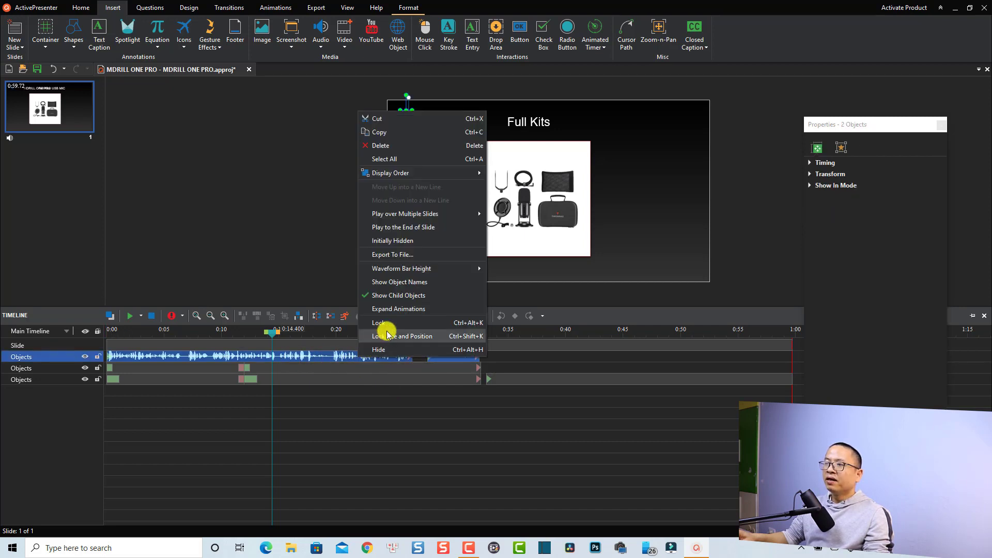
{"action": "left_click", "coordinate": [389, 255]}
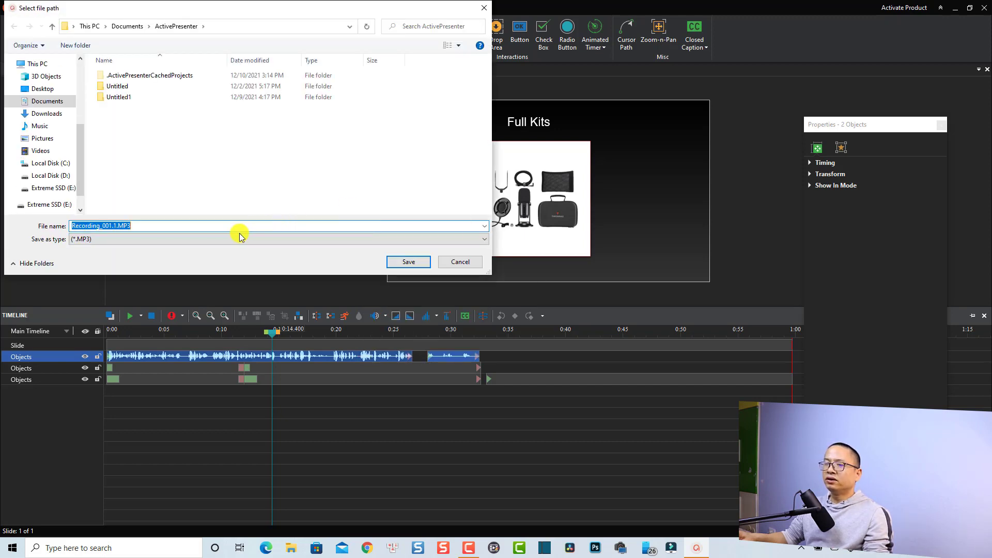
{"action": "type", "text": "Jac"}
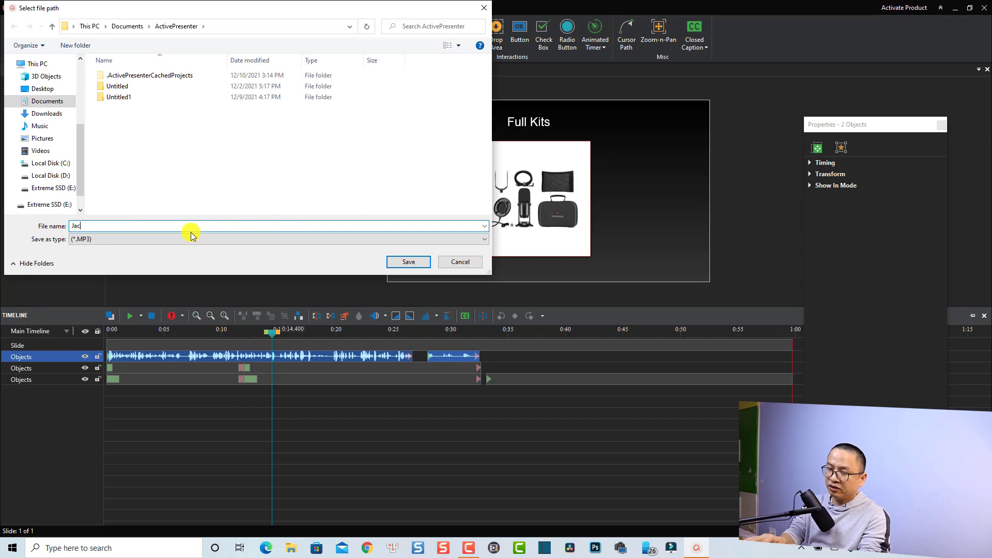
{"action": "type", "text": "ky Voice"}
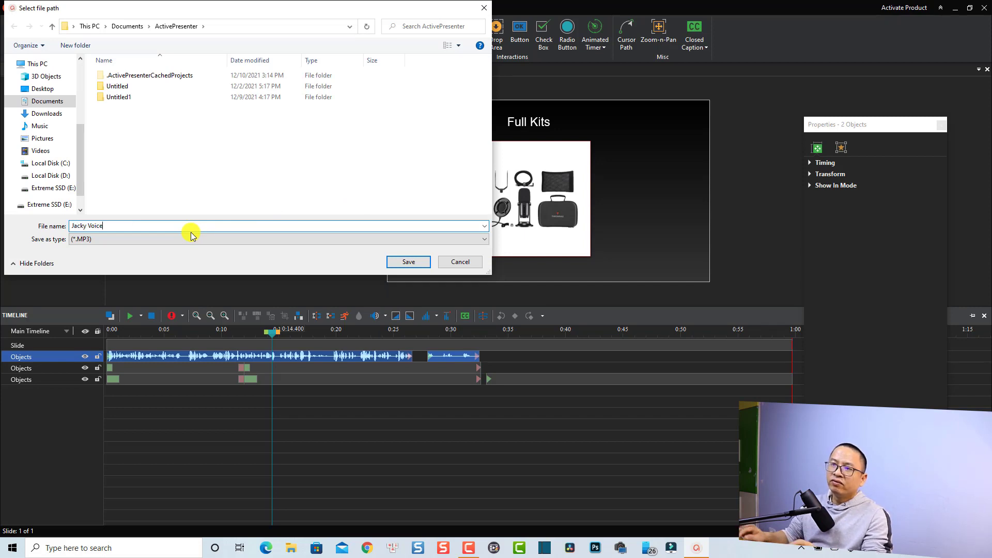
{"action": "left_click", "coordinate": [137, 239]}
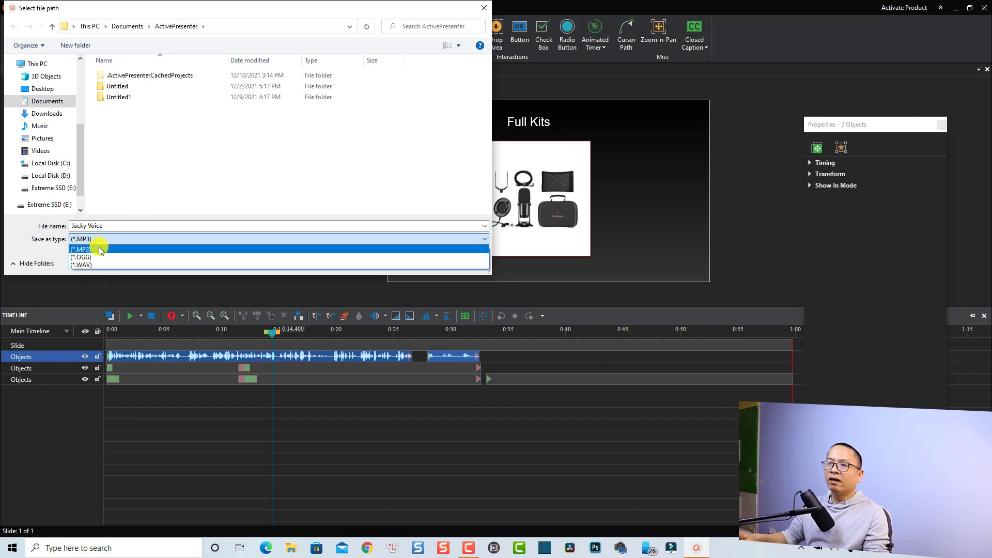
{"action": "left_click", "coordinate": [101, 250]}
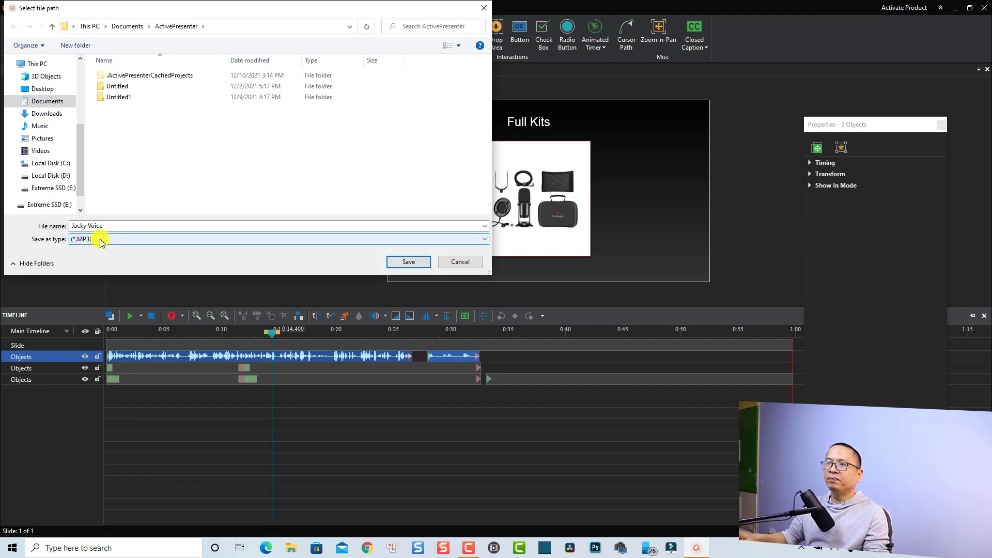
{"action": "left_click", "coordinate": [45, 88]}
{"action": "left_click", "coordinate": [399, 262]}
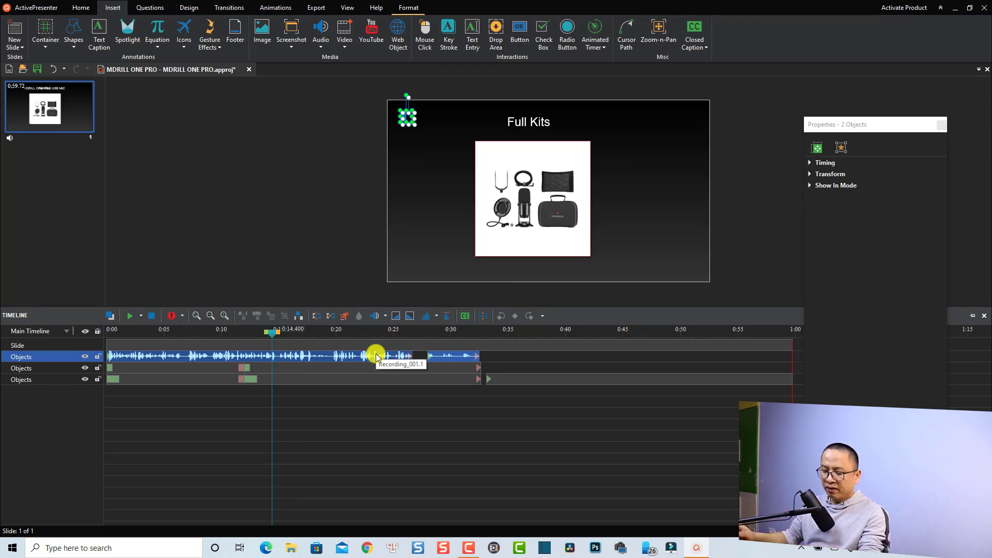
- Switch to the Windows desktop and show the desktop icons
{"action": "key", "text": "super+d"}
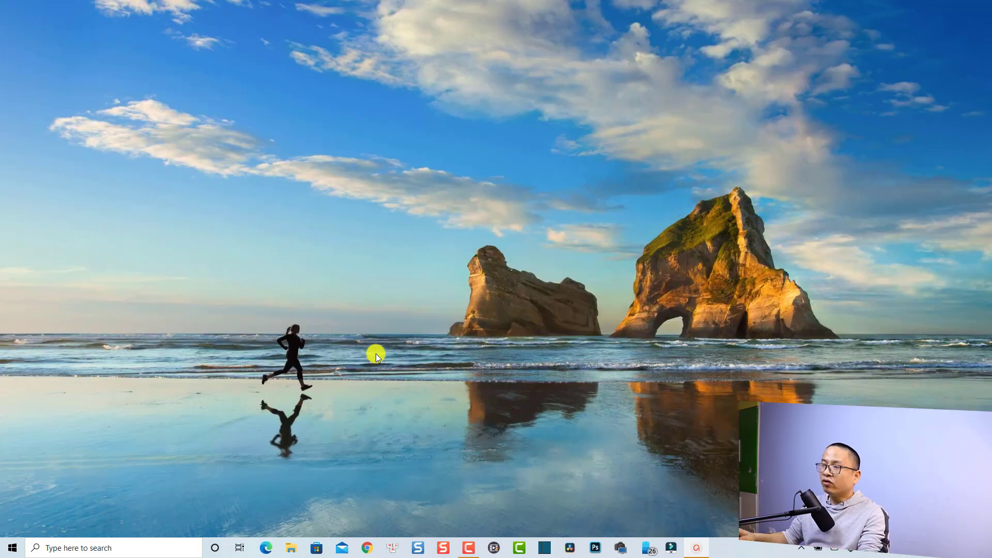
{"action": "right_click", "coordinate": [430, 225]}
{"action": "mouse_move", "coordinate": [419, 233]}
{"action": "left_click", "coordinate": [470, 297]}
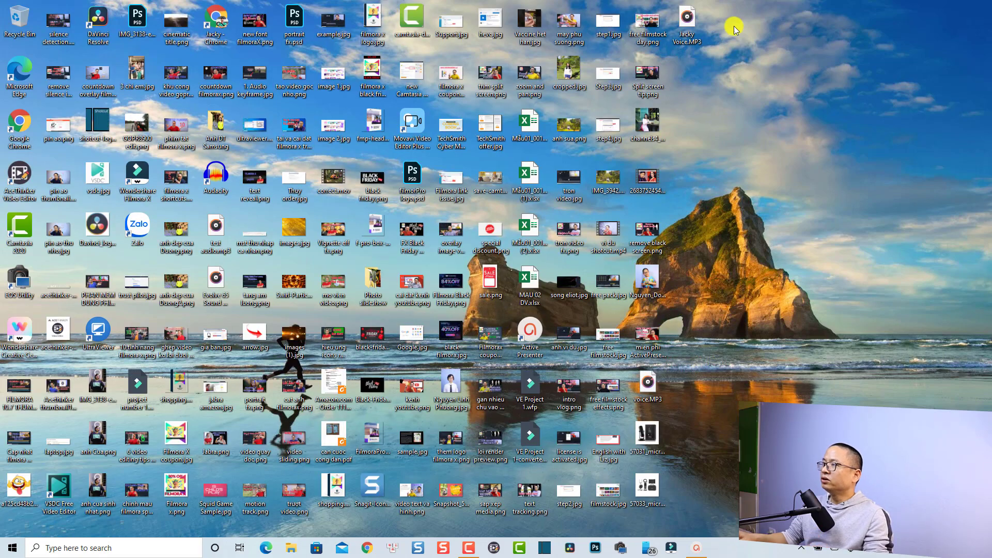
- Play the exported MP3 from the desktop in Groove Music, raise the volume, pause it and close the player
{"action": "double_click", "coordinate": [688, 23]}
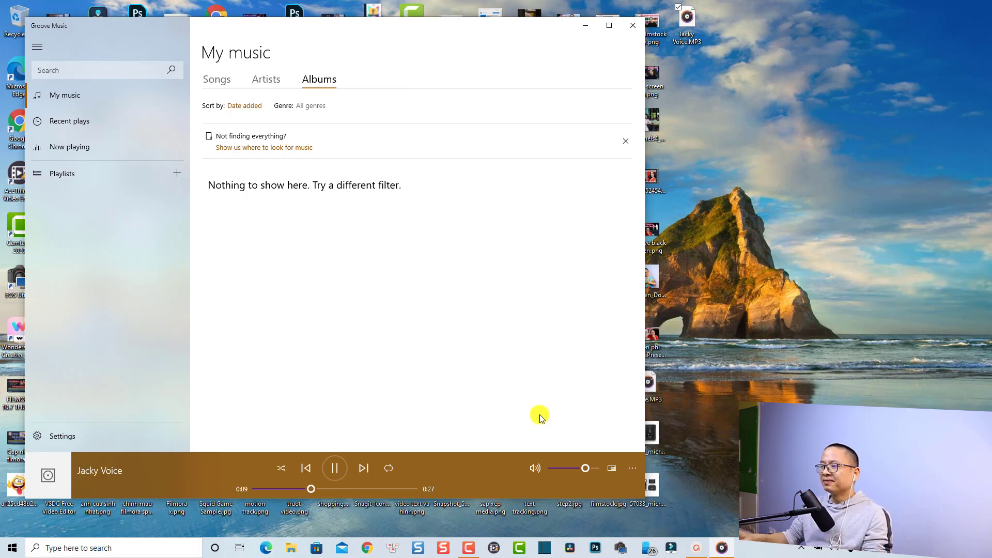
{"action": "left_click_drag", "start_coordinate": [587, 469], "coordinate": [593, 471]}
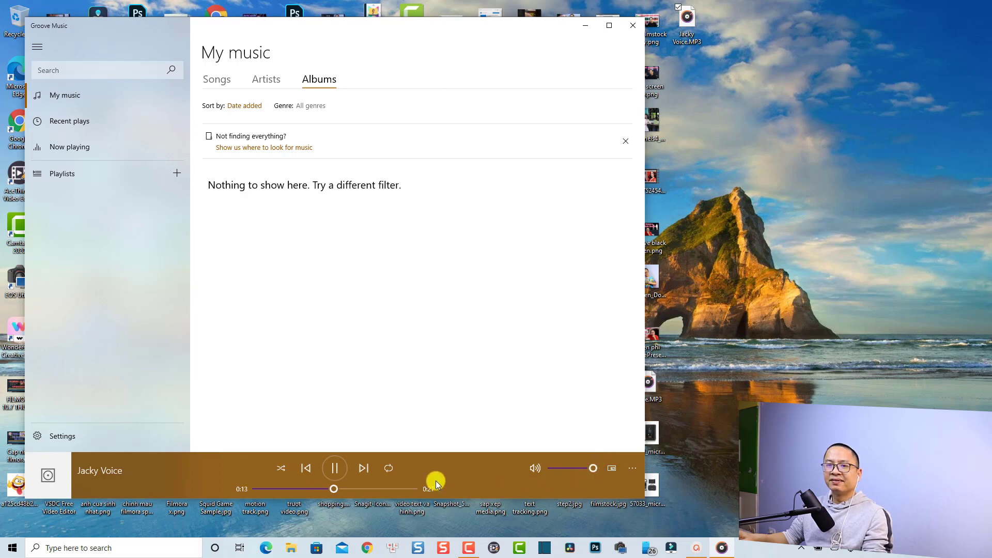
{"action": "key", "text": "space"}
{"action": "left_click", "coordinate": [633, 26]}
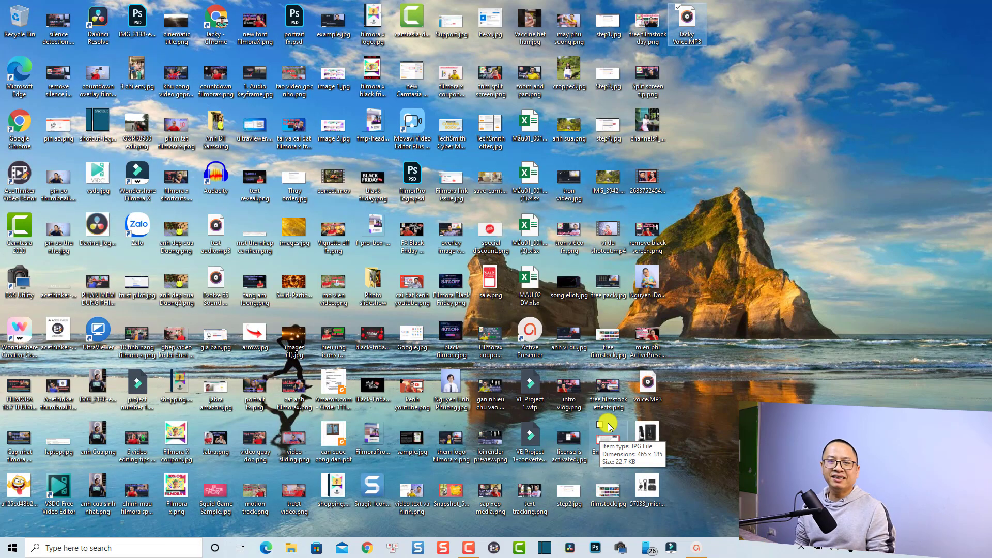